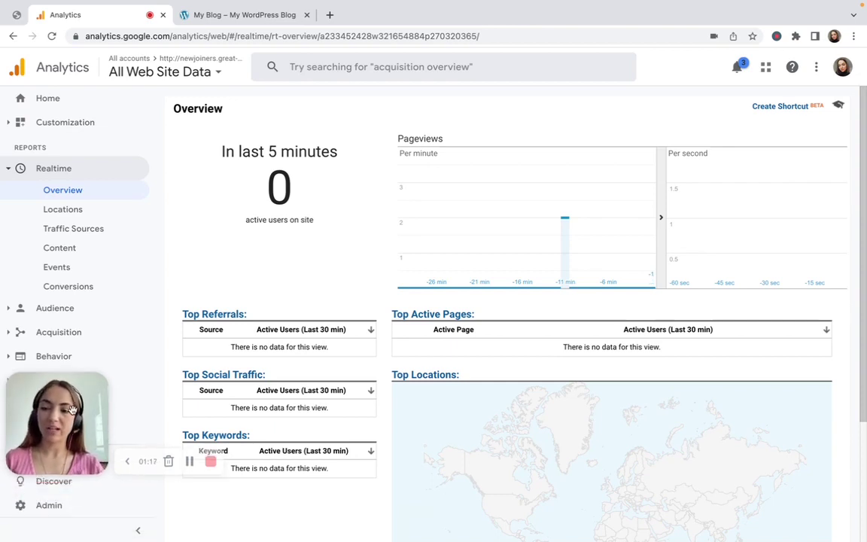
Go to Admin > Tracking Info > Data Collection and switch on Remarketing and Advertising Reporting Features.
left_click(54, 510)
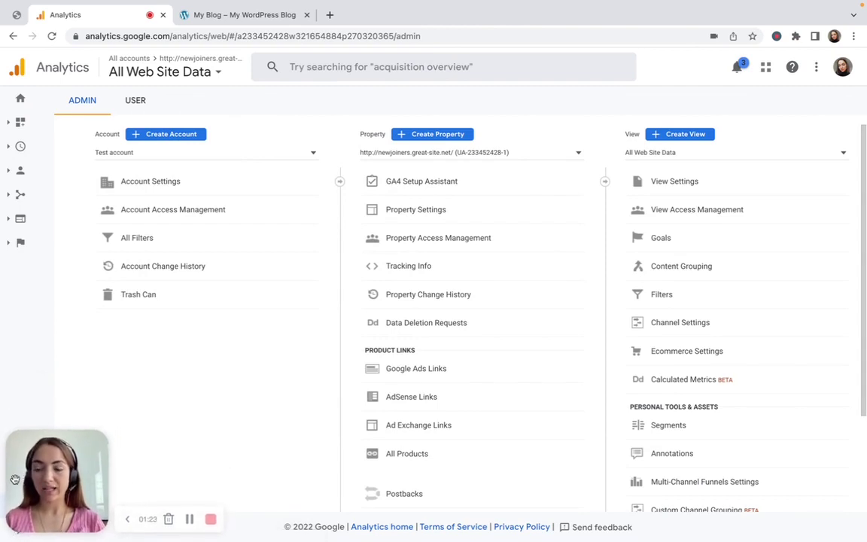
left_click(397, 265)
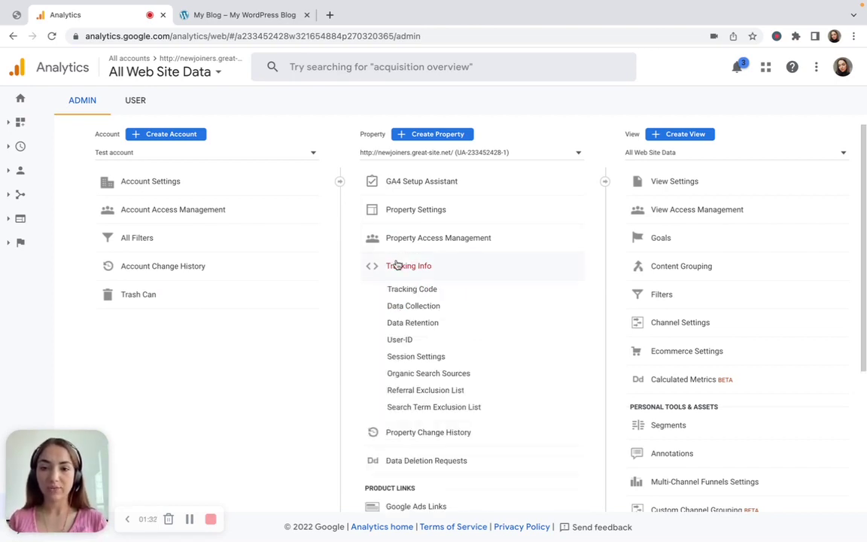
left_click(427, 309)
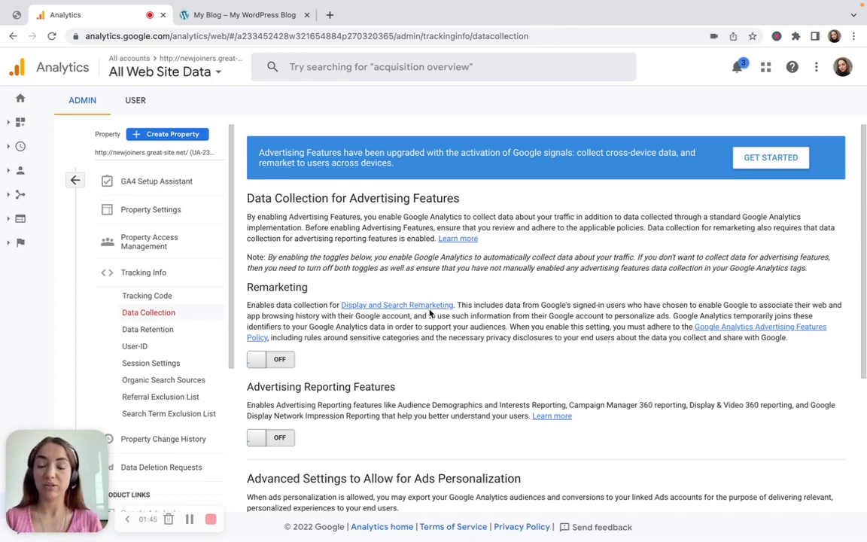
left_click(276, 365)
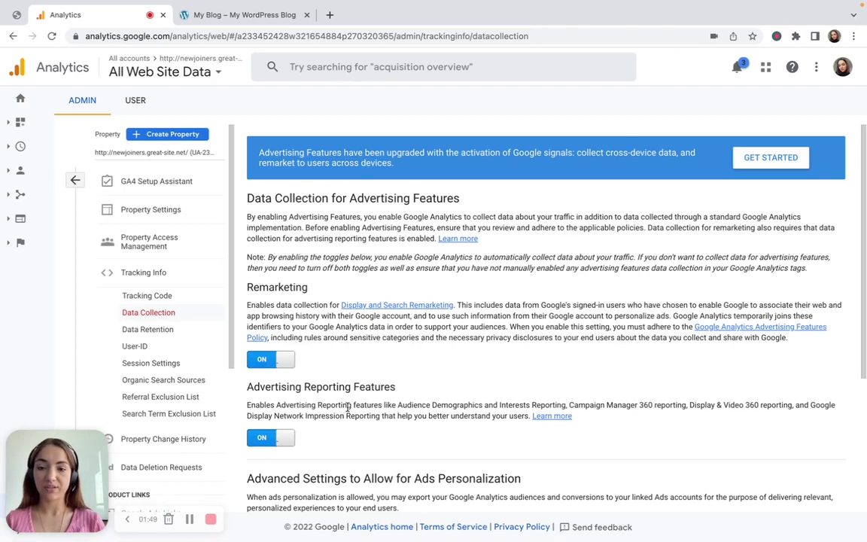
Save the Data Collection settings with both advertising features on, then return to the Admin overview.
scroll(315, 367, "down", 2)
scroll(350, 411, "down", 1)
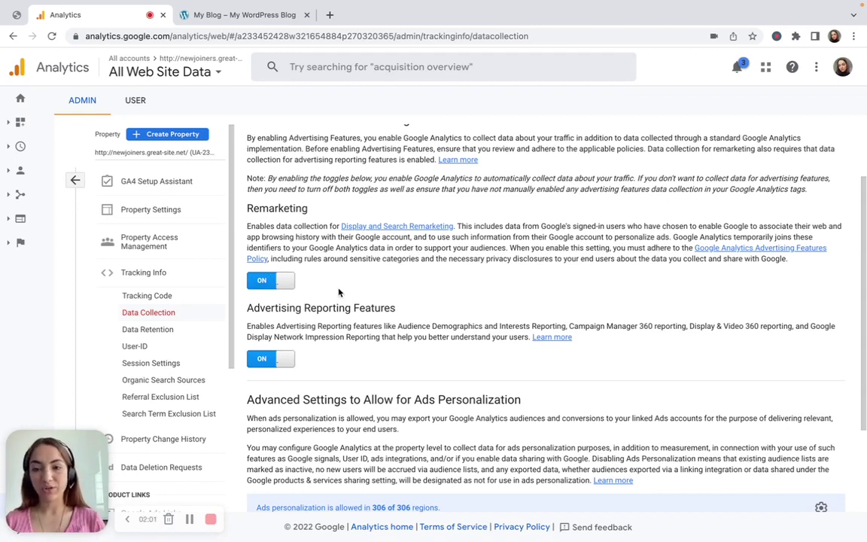
scroll(339, 293, "down", 3)
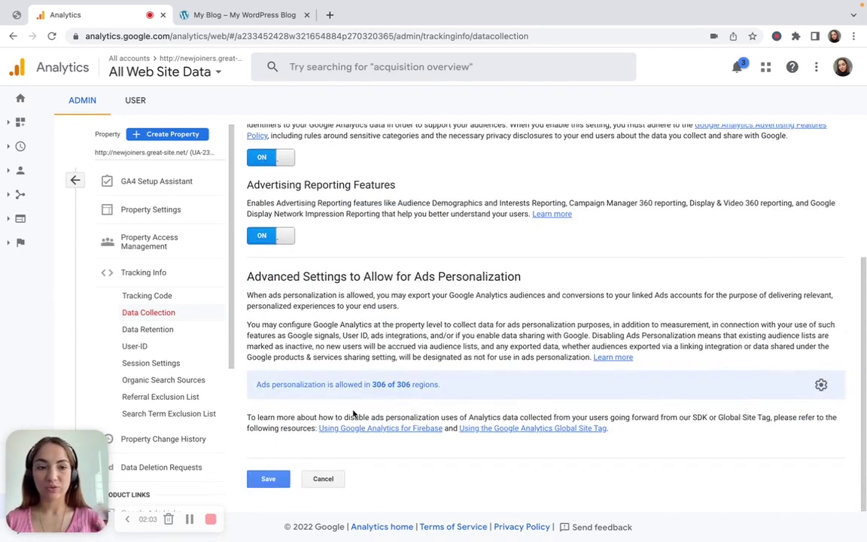
left_click(275, 479)
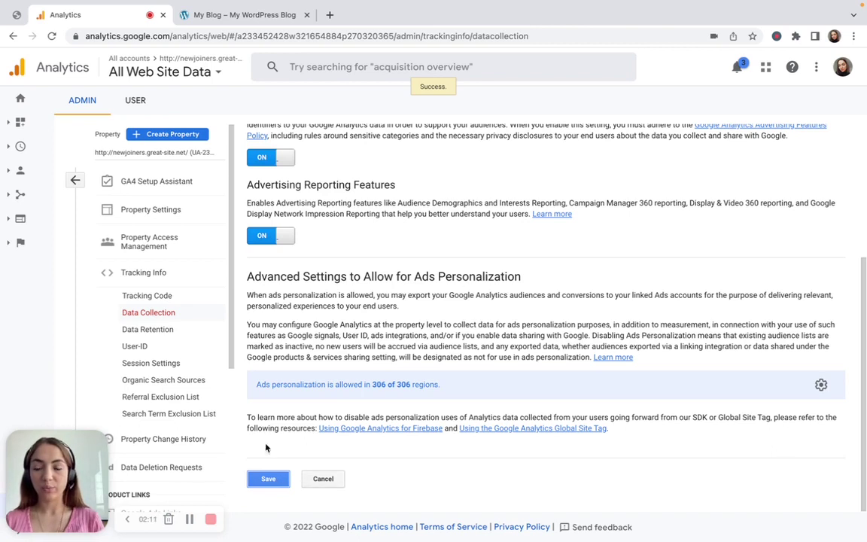
left_click(76, 179)
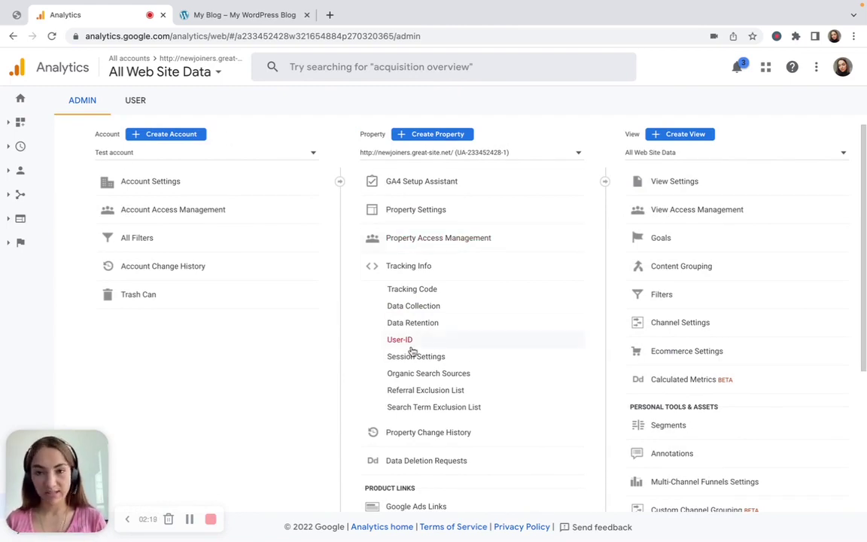
Expand Audience Definitions in the Admin columns and open the Audiences page.
scroll(420, 341, "down", 1)
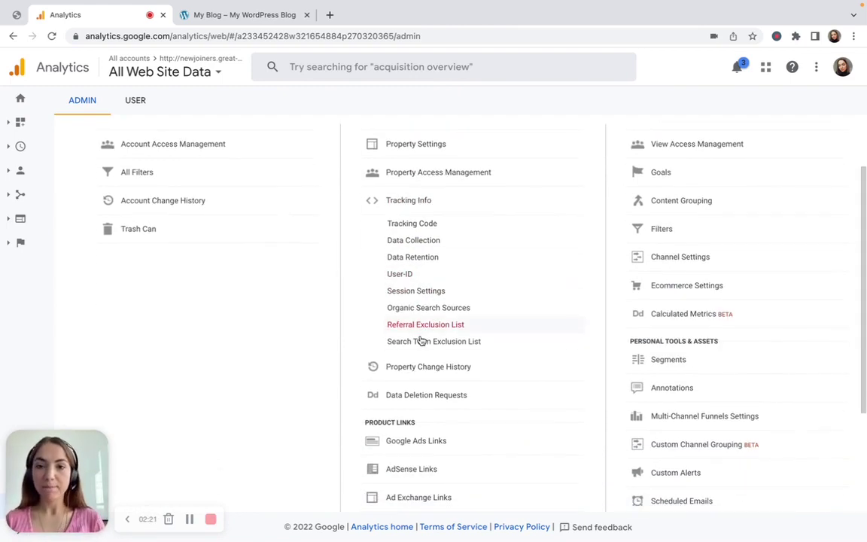
scroll(420, 341, "down", 3)
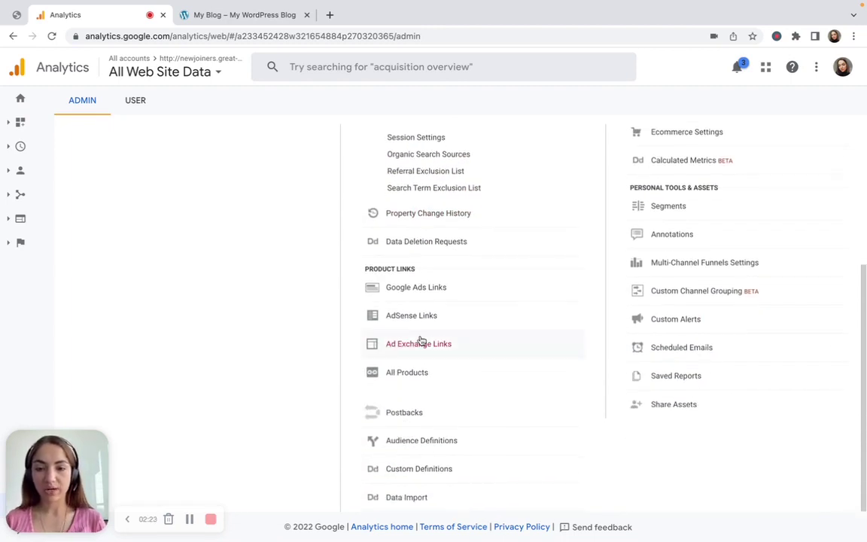
left_click(437, 447)
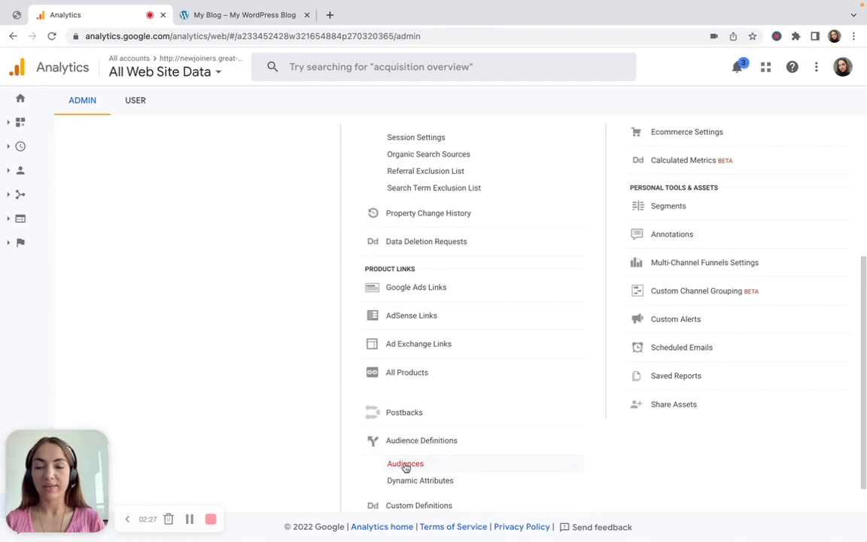
left_click(405, 465)
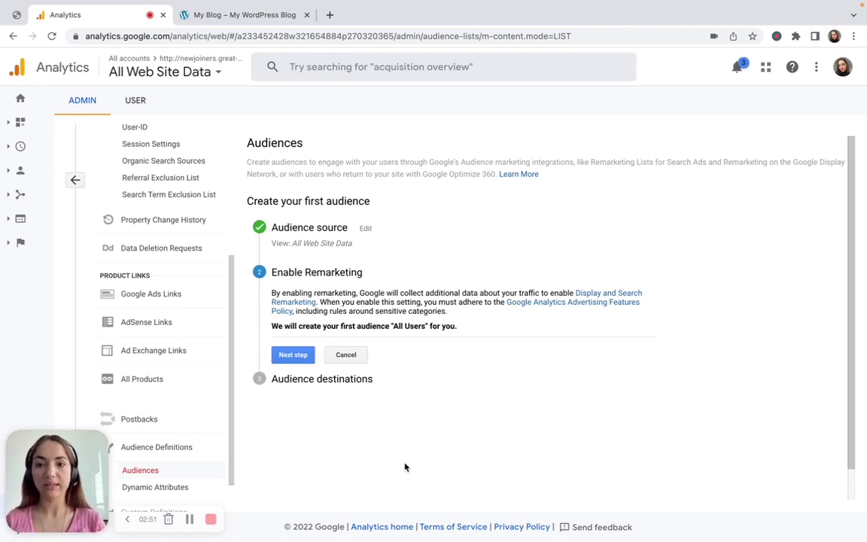
Keep All Web Site Data as the audience source and accept the remarketing step.
triple_click(270, 198)
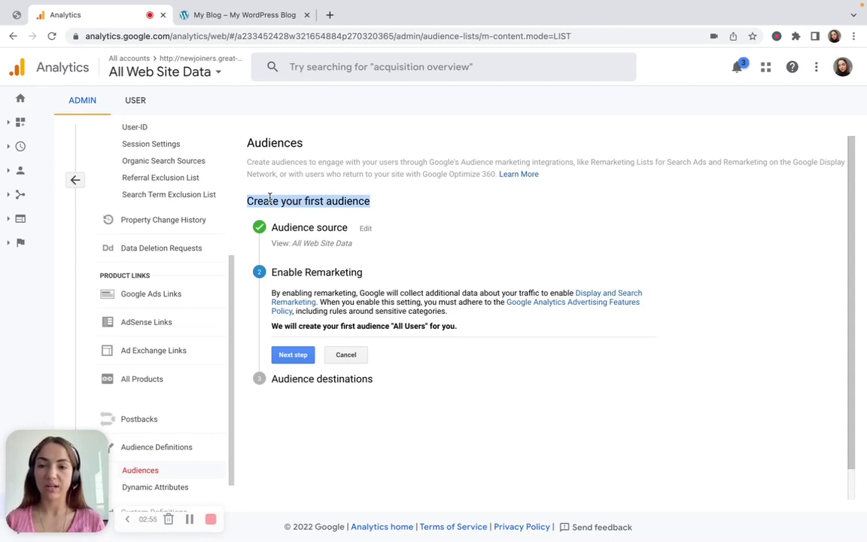
left_click(293, 253)
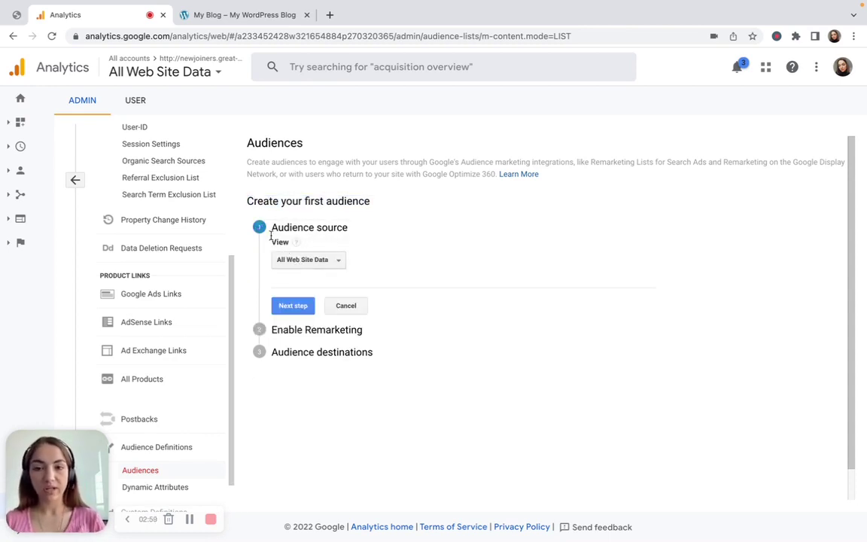
left_click(299, 310)
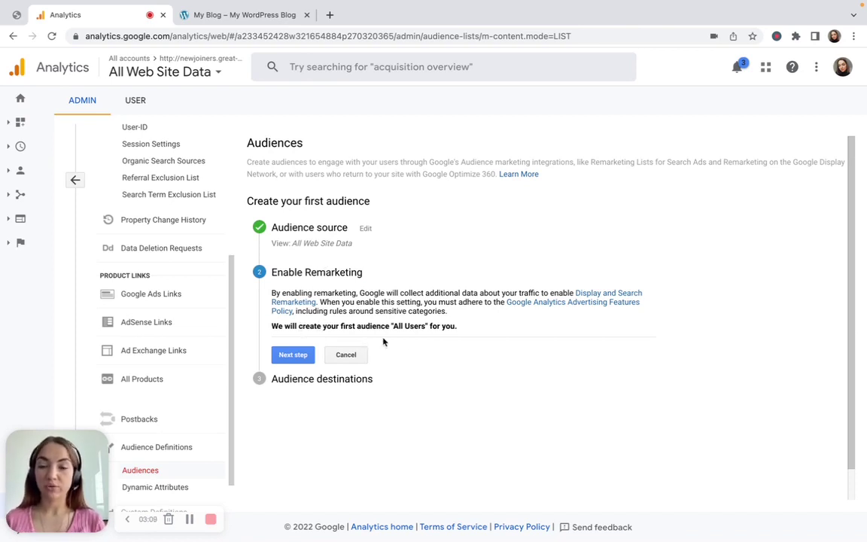
left_click(294, 355)
Publish the All Users audience to the newjoiners.great-site.net Analytics property and enable it.
scroll(376, 372, "down", 1)
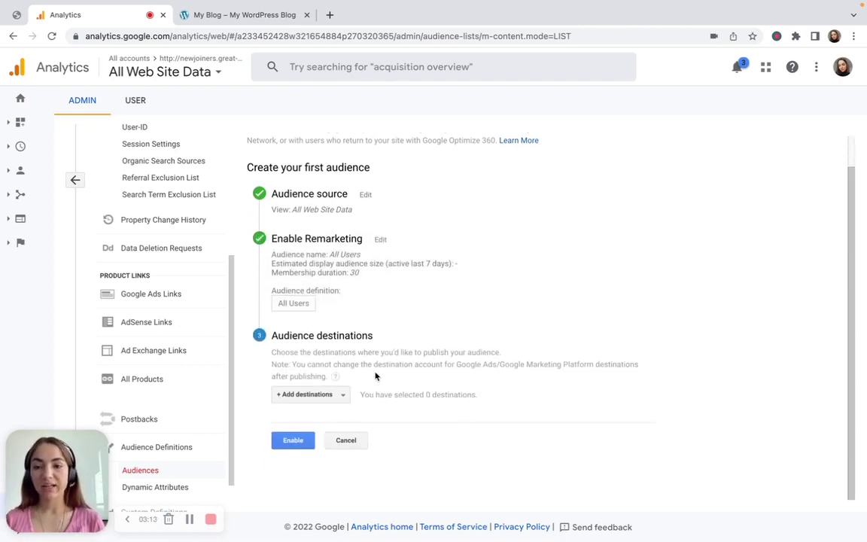
left_click(309, 397)
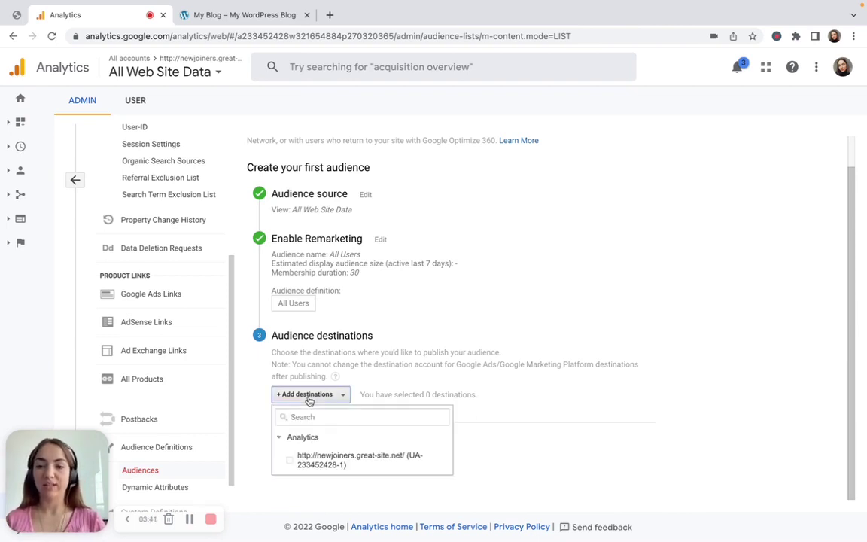
left_click(291, 460)
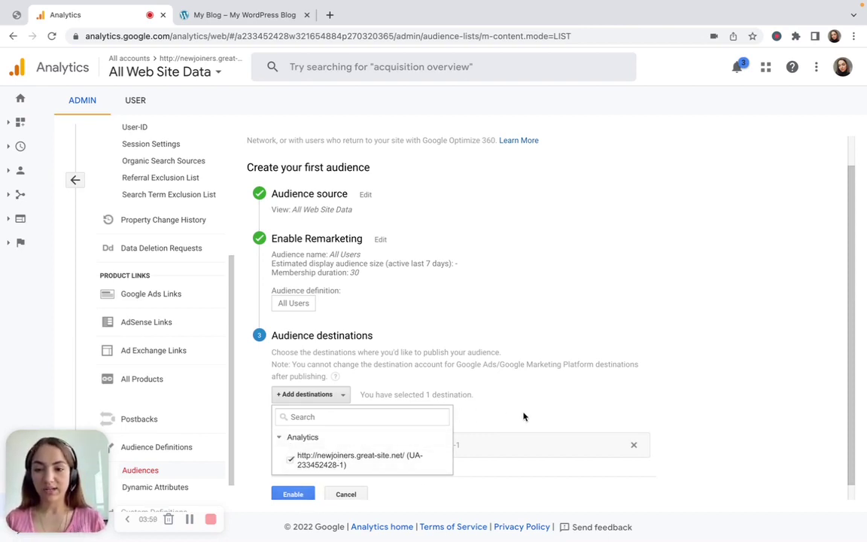
scroll(376, 481, "down", 1)
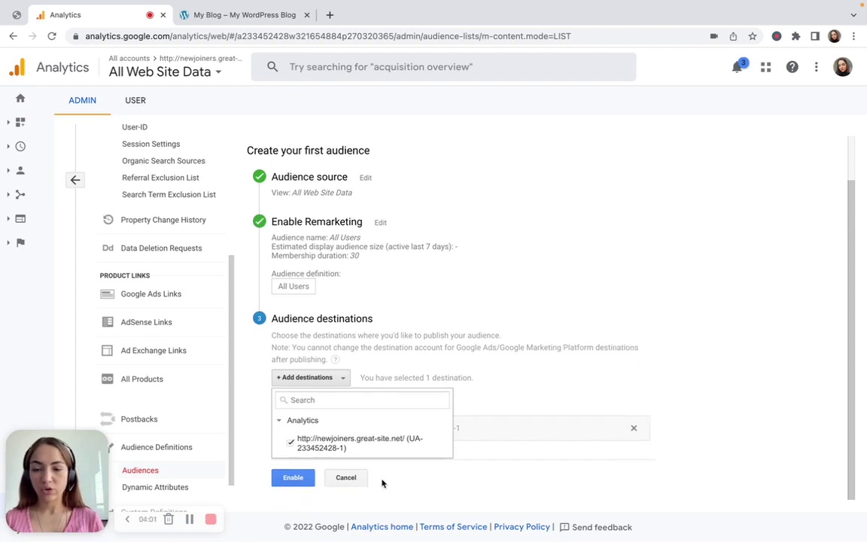
left_click(293, 477)
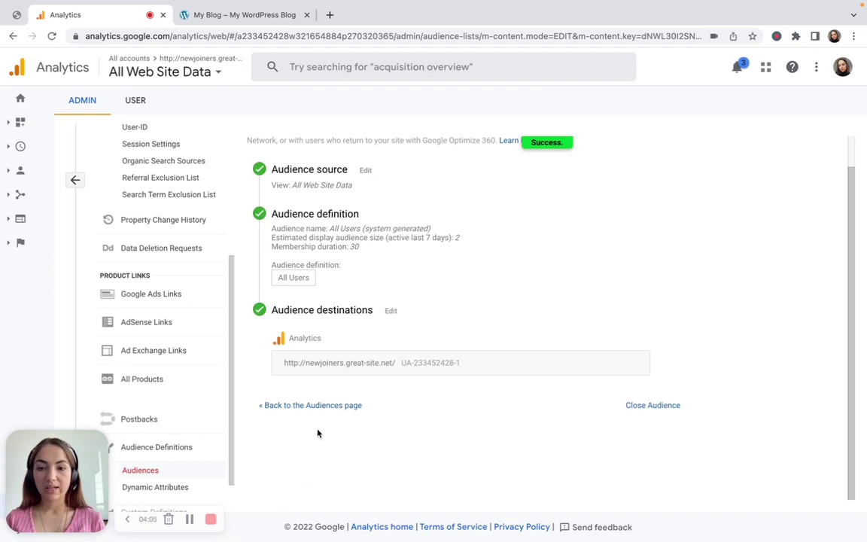
Go back to the Audiences list and start a new audience.
left_click(311, 405)
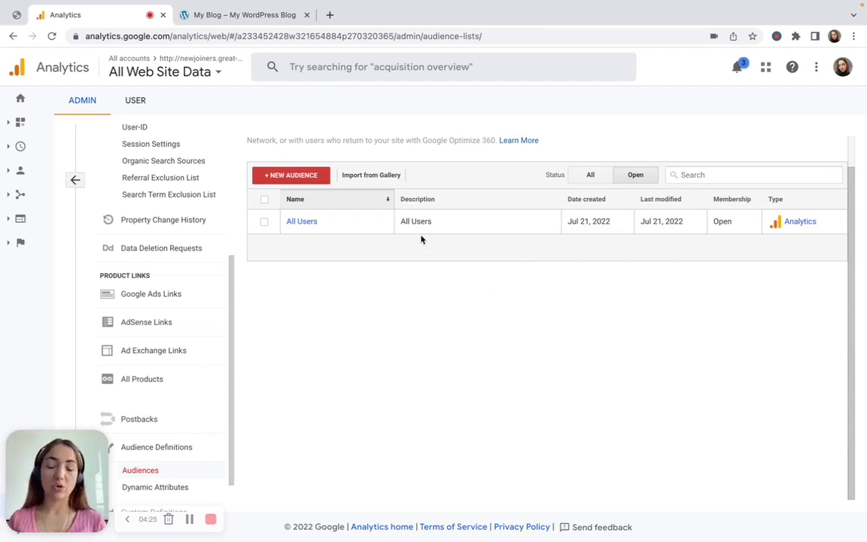
left_click(308, 176)
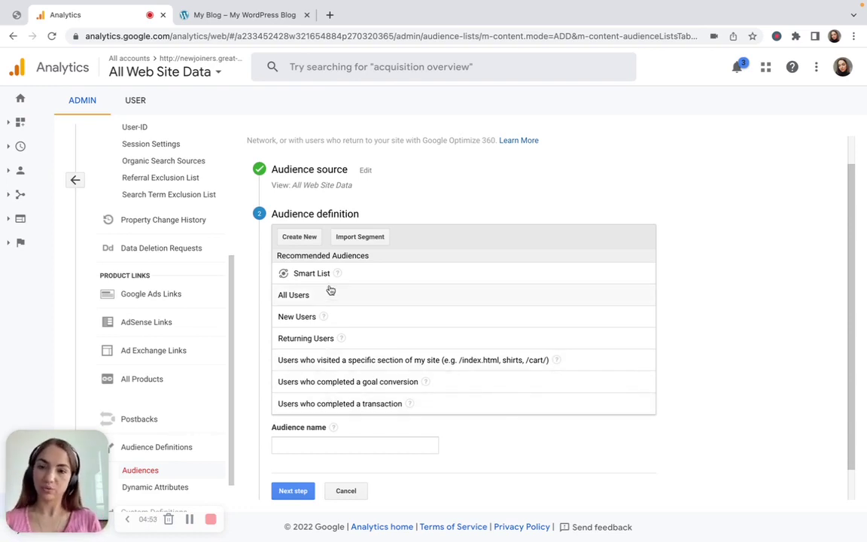
Build a custom audience limited to female users aged 18-24 and 25-34.
left_click(299, 238)
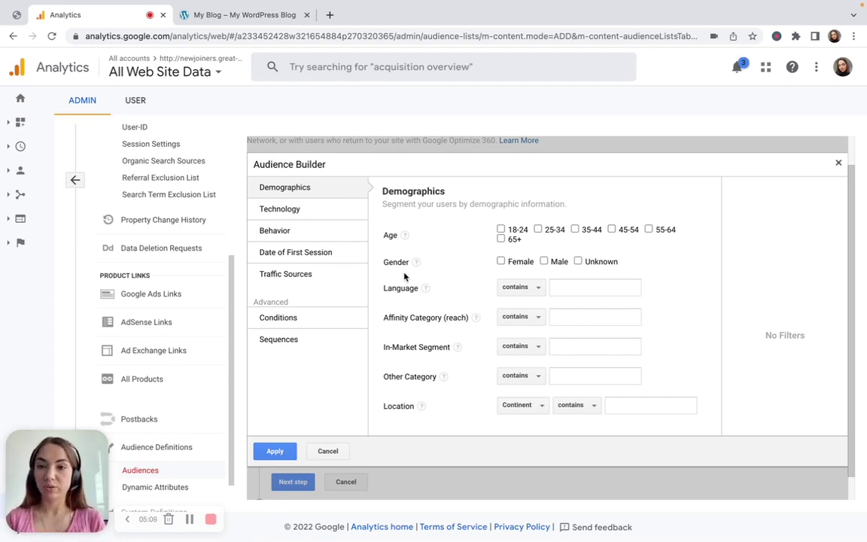
left_click(501, 230)
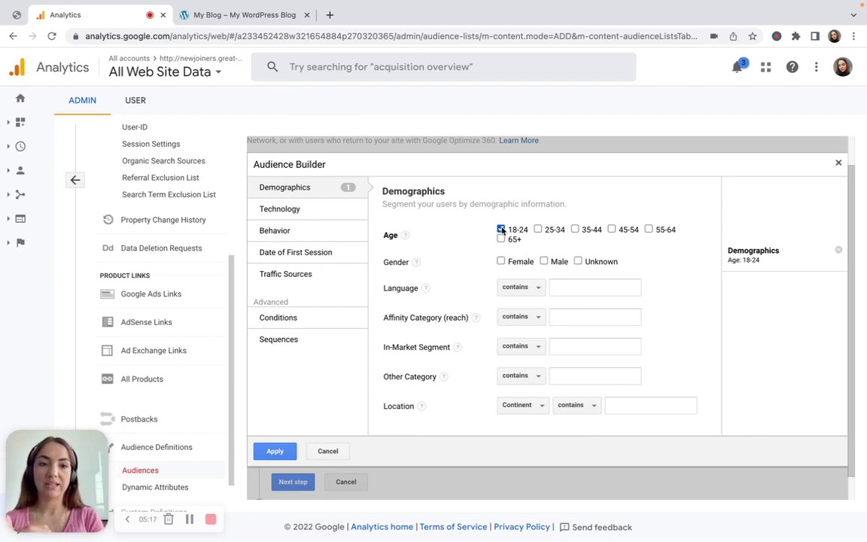
left_click(538, 230)
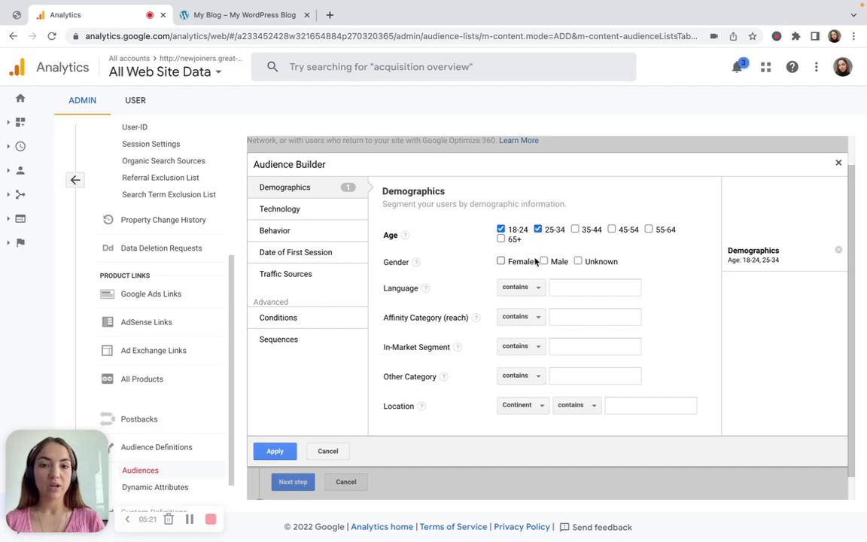
left_click(501, 262)
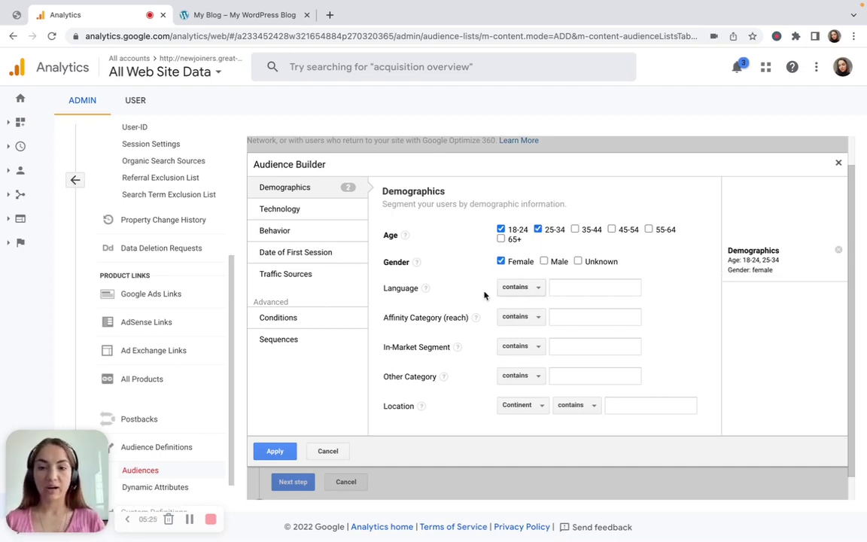
left_click(309, 207)
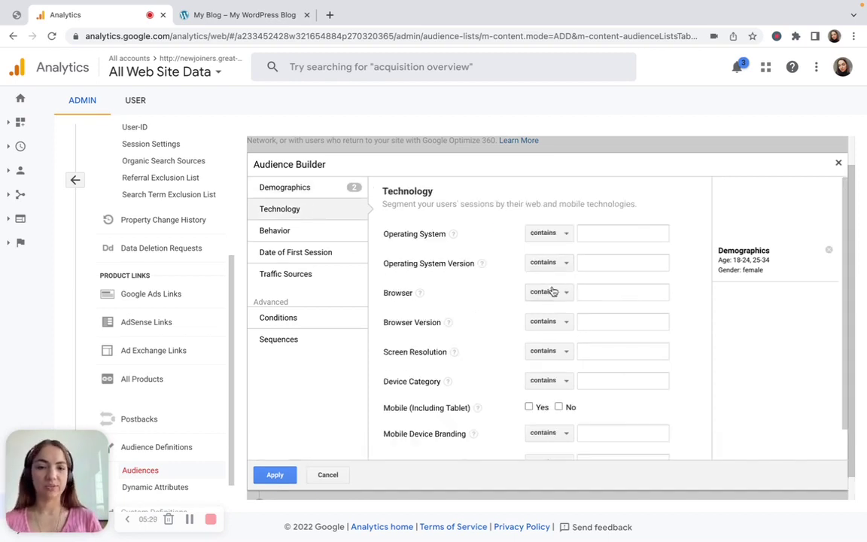
Try a Chrome browser filter, then remove both the demographics and technology filters.
left_click(590, 292)
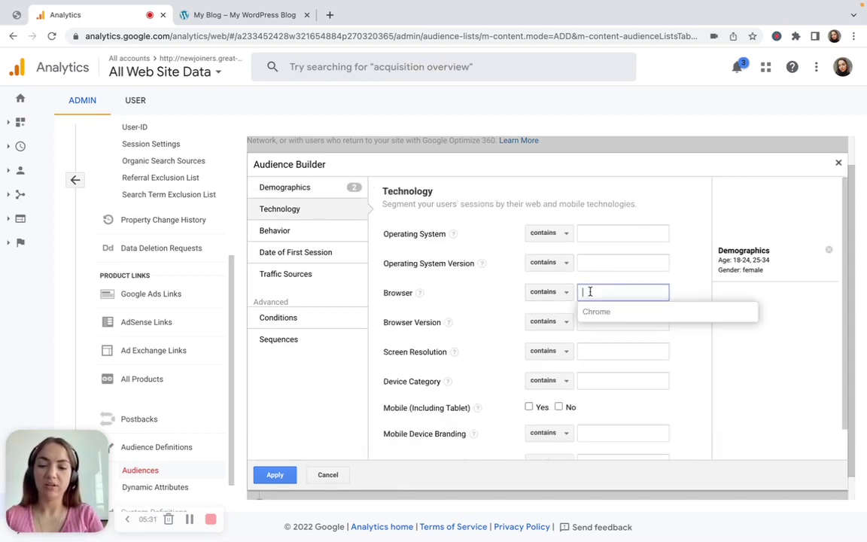
type("Chr")
key("Return")
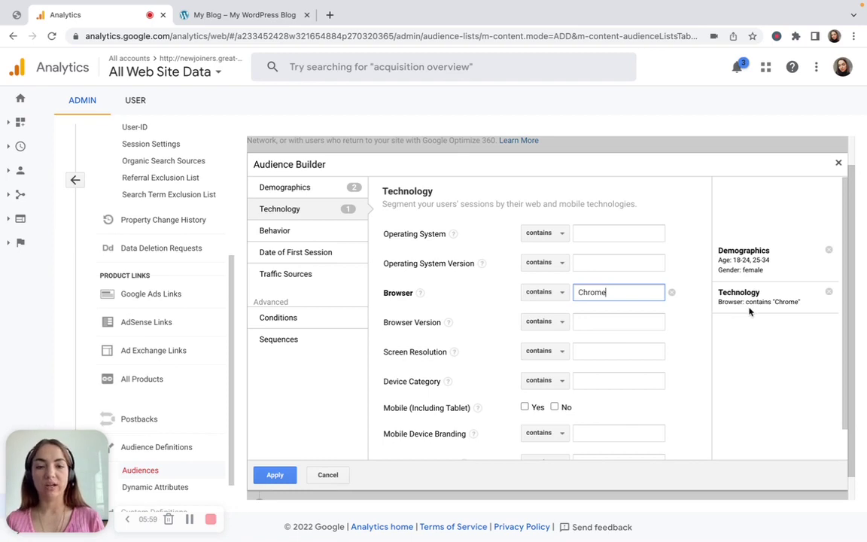
left_click(829, 250)
left_click(829, 251)
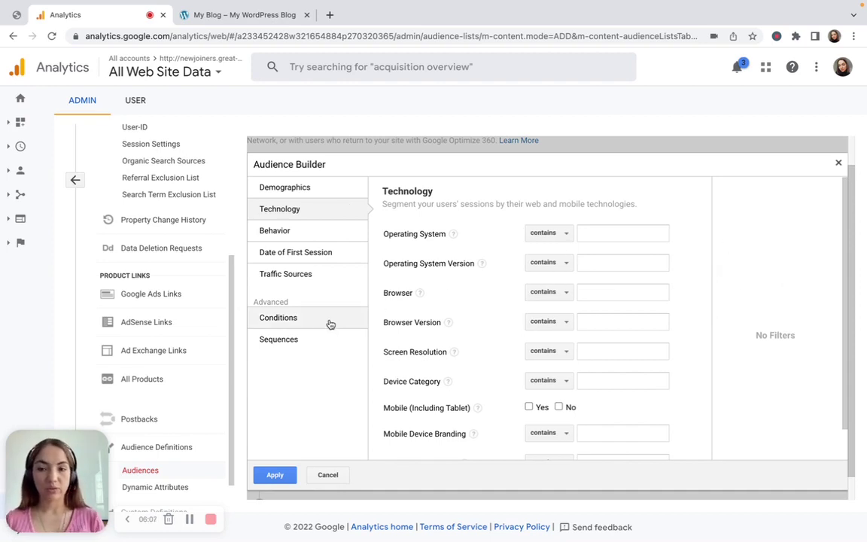
left_click(306, 324)
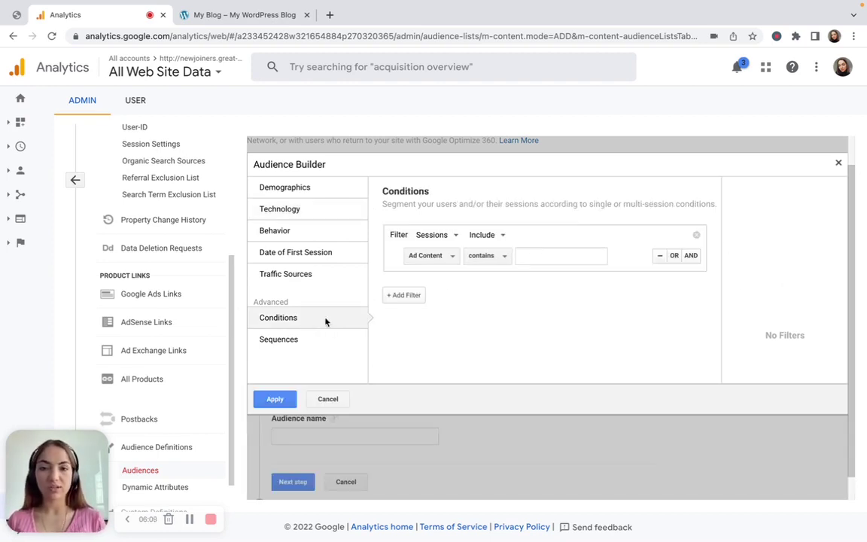
Search 'goal' and pick 'add to cart click (Goal 1 Completions)' as the condition dimension.
left_click(423, 256)
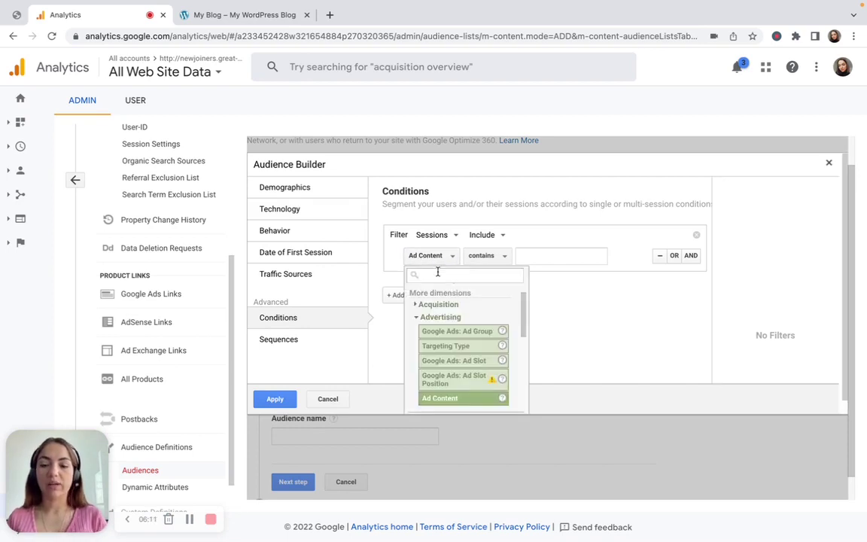
type("goal")
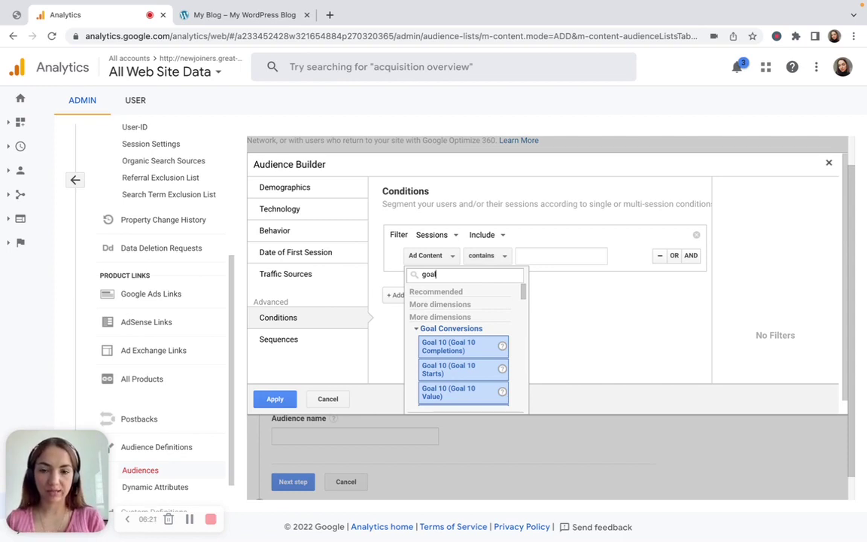
scroll(449, 357, "down", 1)
scroll(448, 357, "down", 6)
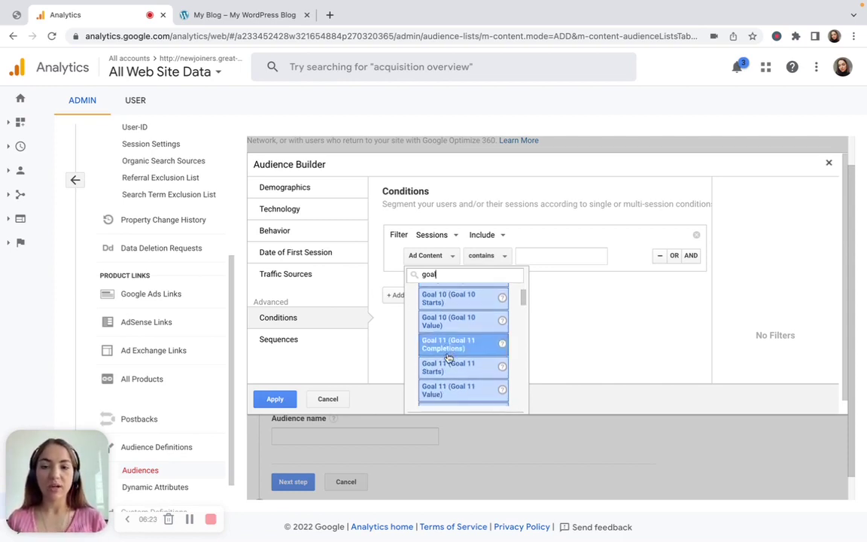
scroll(449, 357, "down", 15)
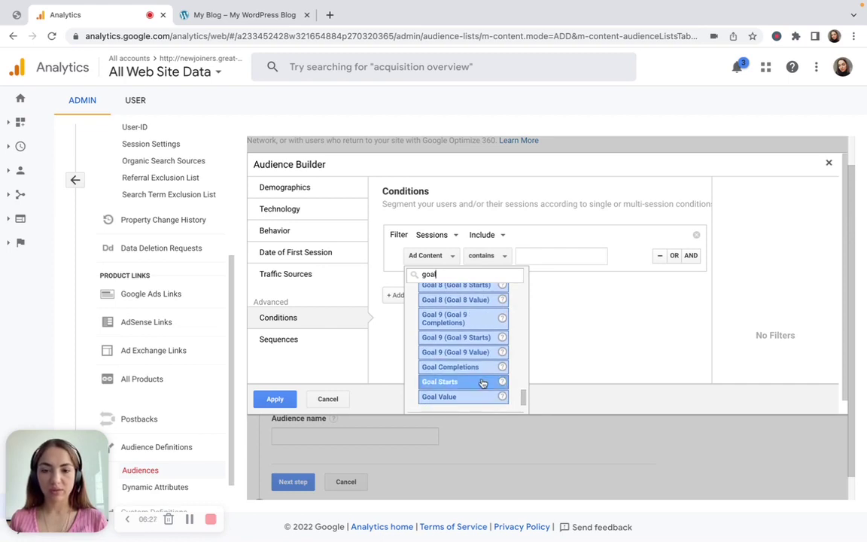
scroll(455, 331, "up", 1)
scroll(463, 339, "up", 5)
scroll(463, 341, "up", 8)
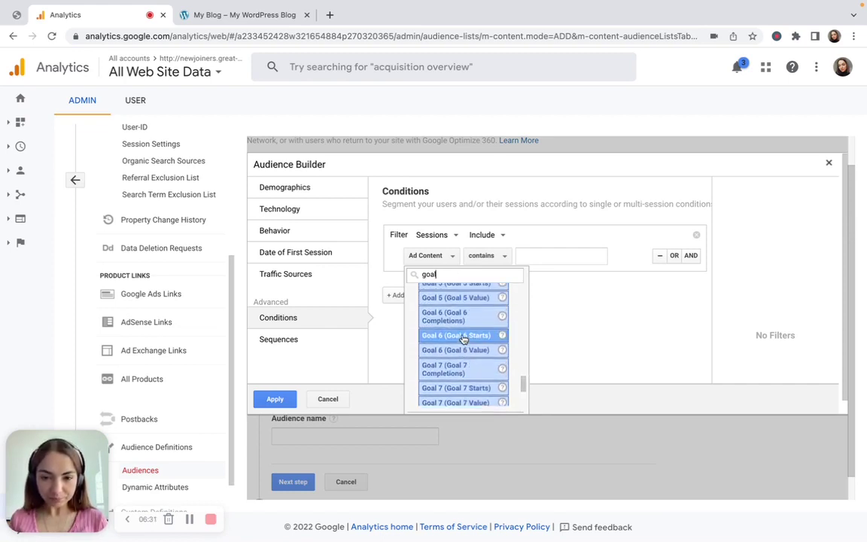
scroll(463, 340, "up", 6)
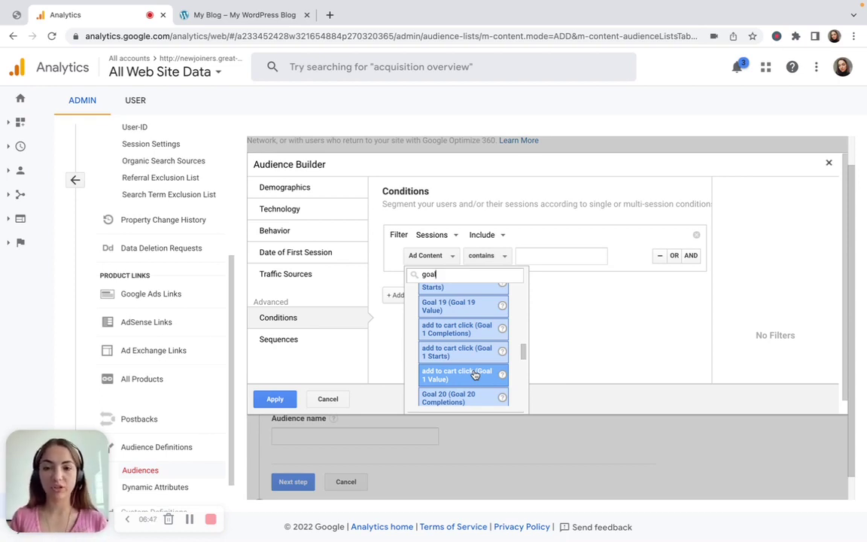
left_click(463, 332)
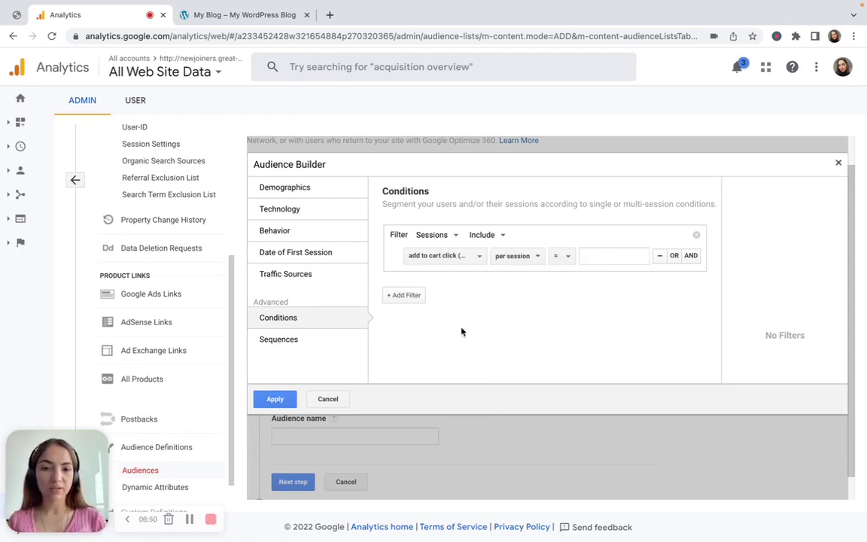
Set the condition to add to cart click (Goal 1 Completions) > 0 and apply it.
left_click(565, 257)
left_click(570, 312)
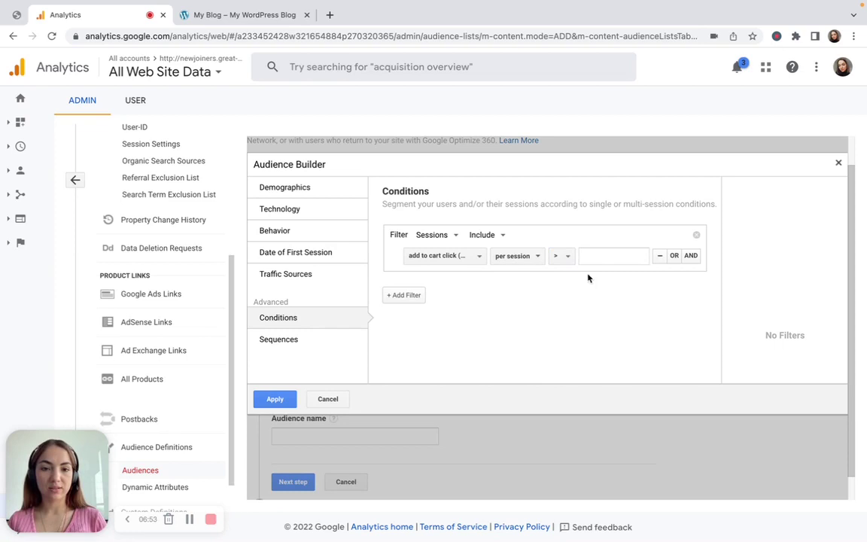
left_click(589, 256)
type("0")
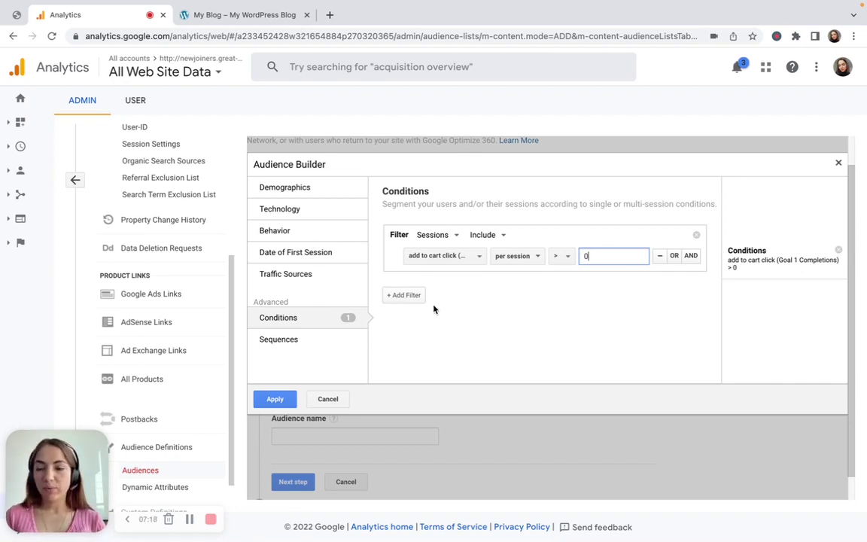
left_click(273, 399)
Name the new audience 'add to cart adders'.
left_click(336, 434)
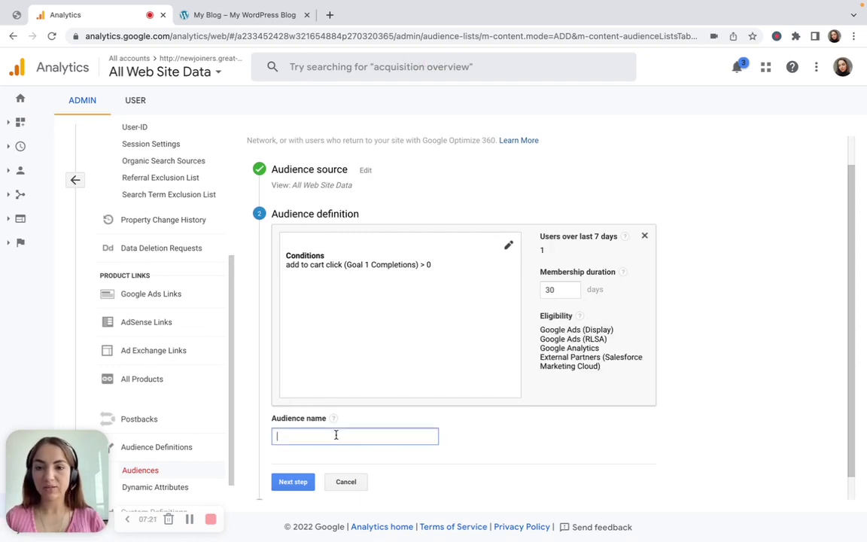
type("add to")
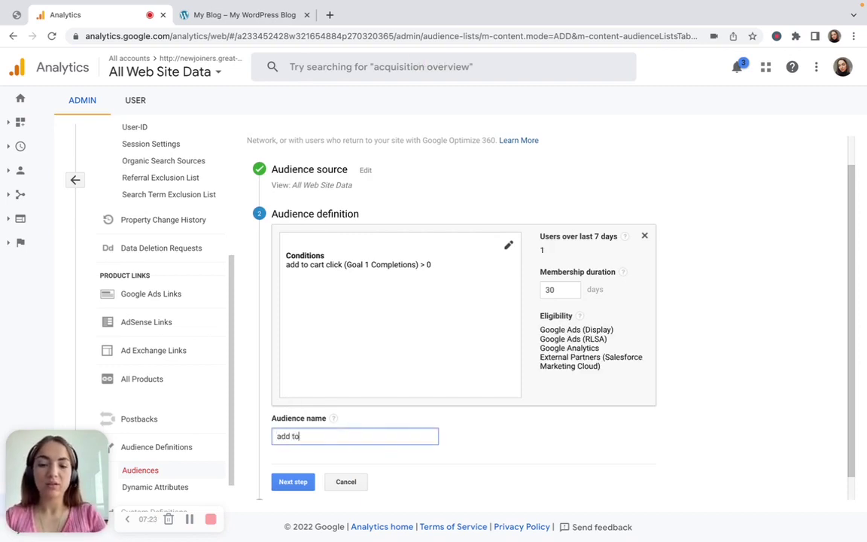
type(" cart adders")
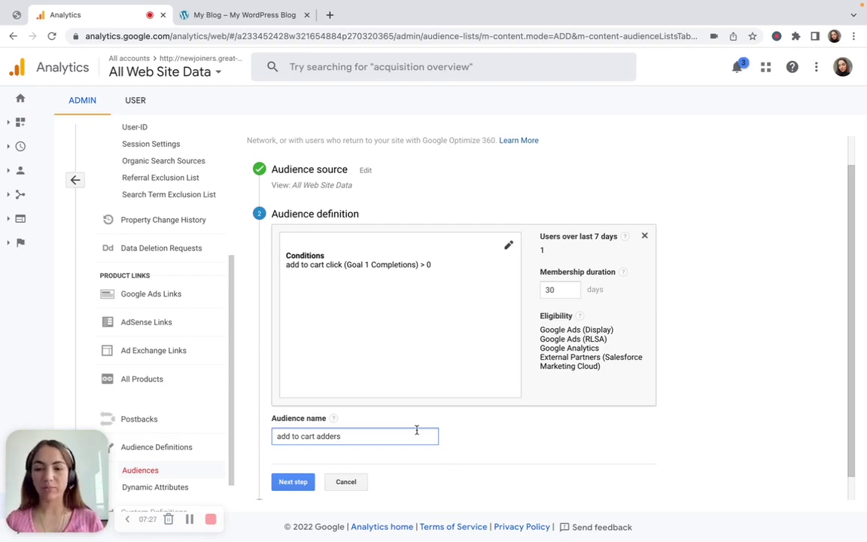
left_click(552, 251)
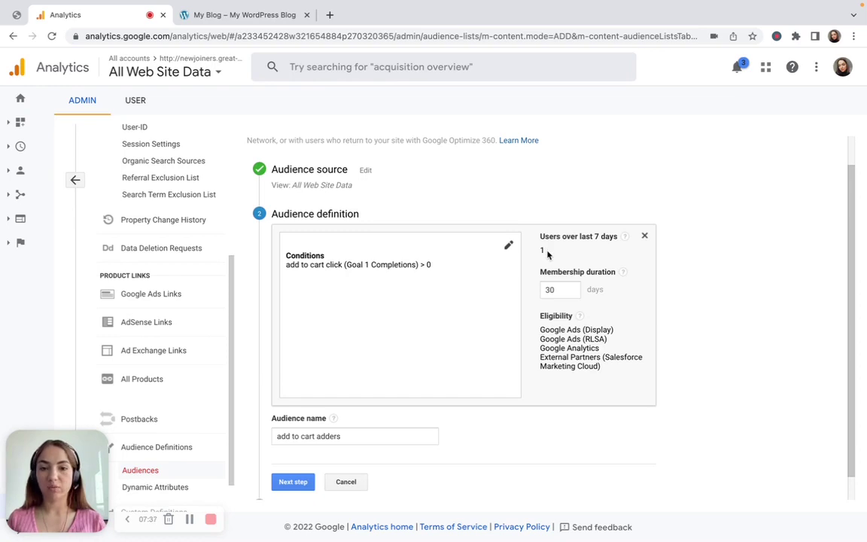
triple_click(546, 251)
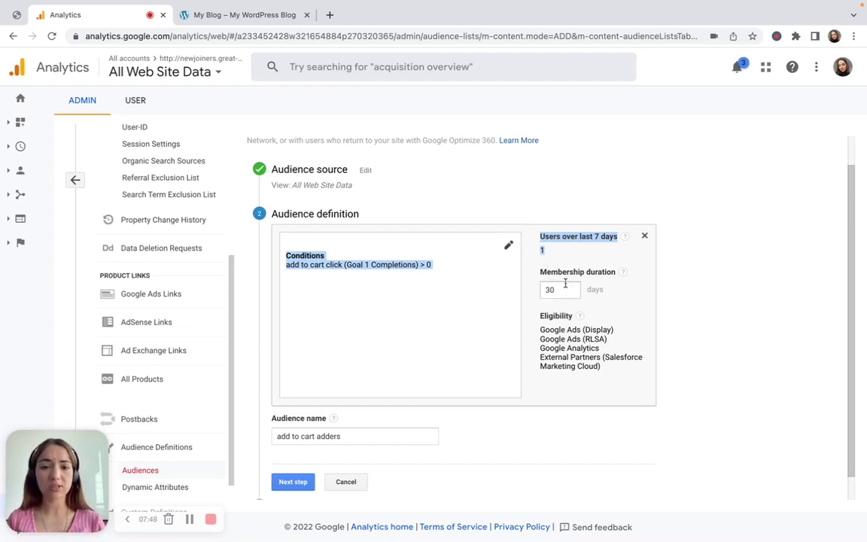
Keep the membership duration at 30 days and complete the audience definition step.
left_click(561, 291)
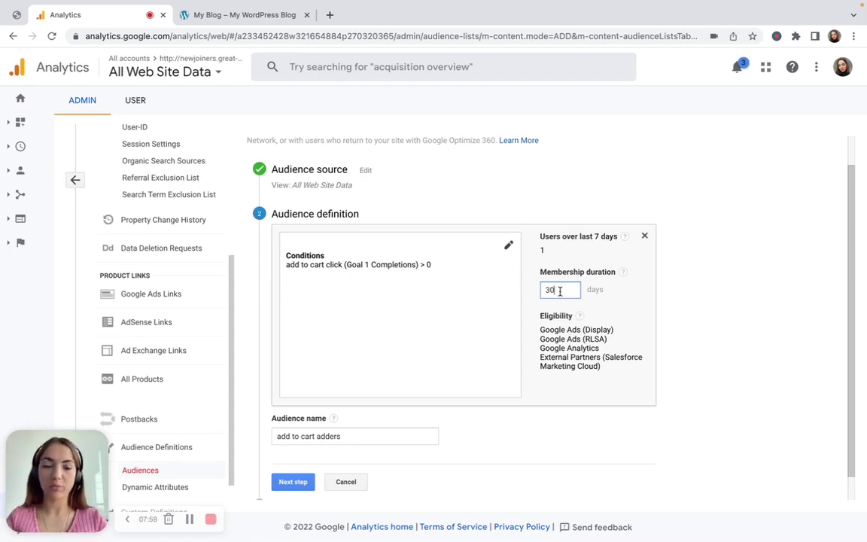
mouse_move(623, 273)
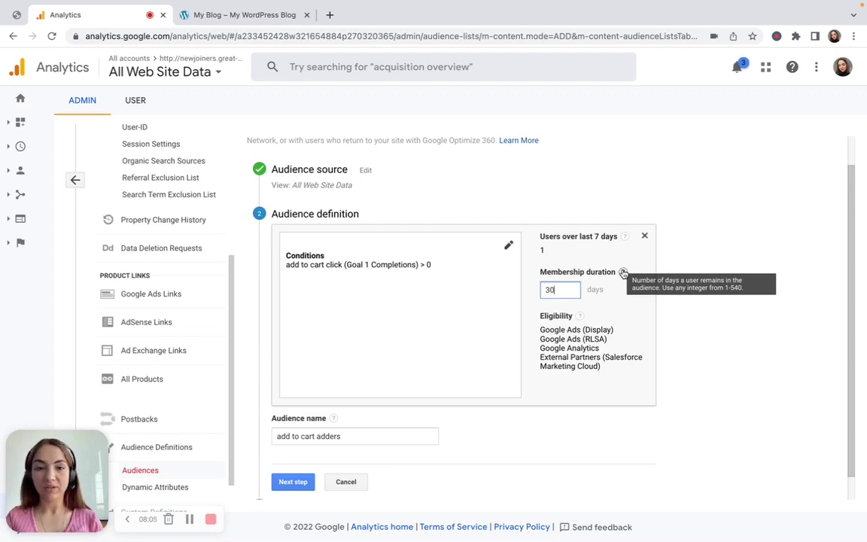
left_click(553, 326)
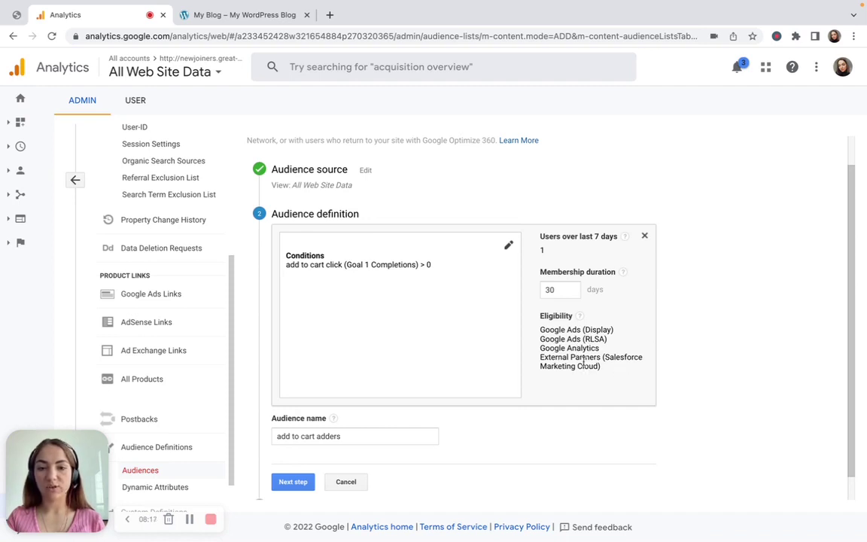
scroll(513, 377, "down", 1)
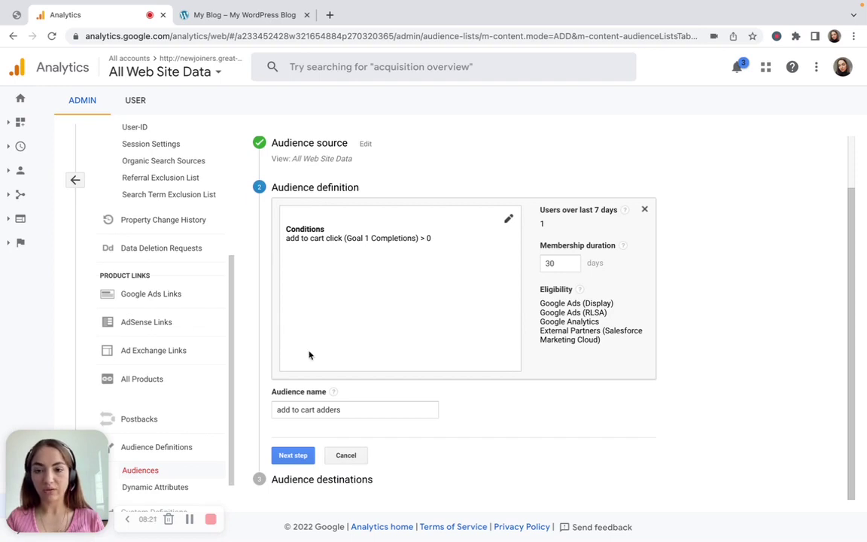
left_click(297, 459)
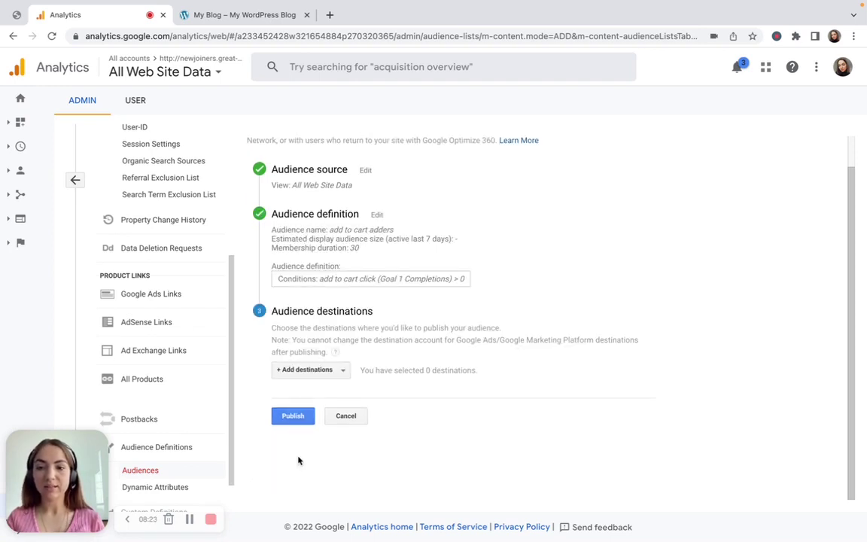
Publish the 'add to cart adders' audience to the site's Analytics property, then return to the Audiences list.
left_click(310, 371)
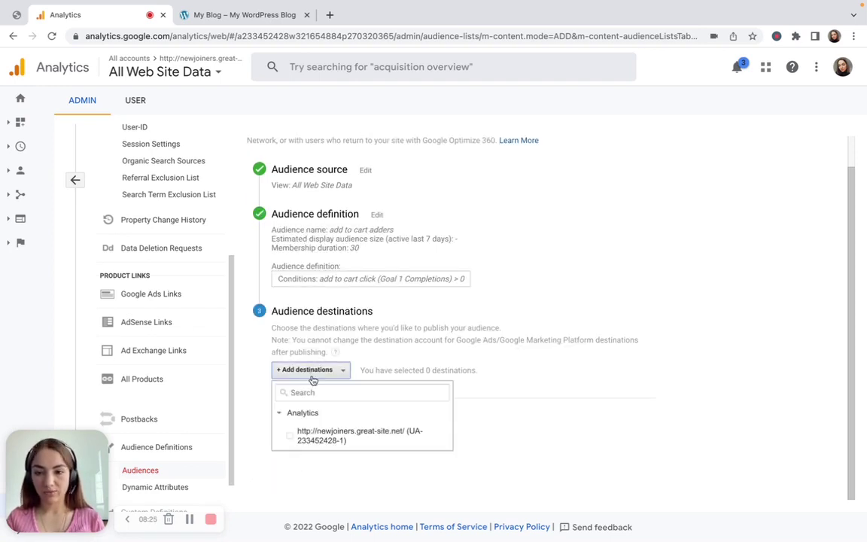
left_click(291, 436)
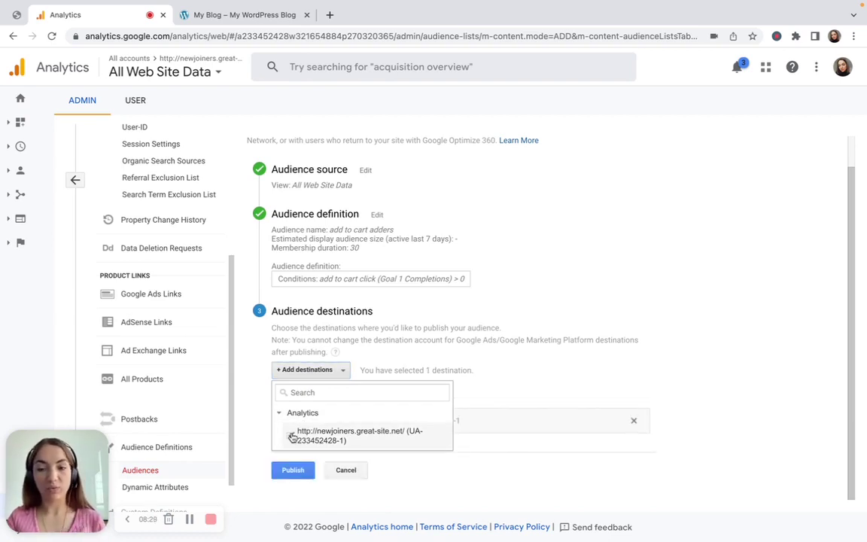
left_click(305, 474)
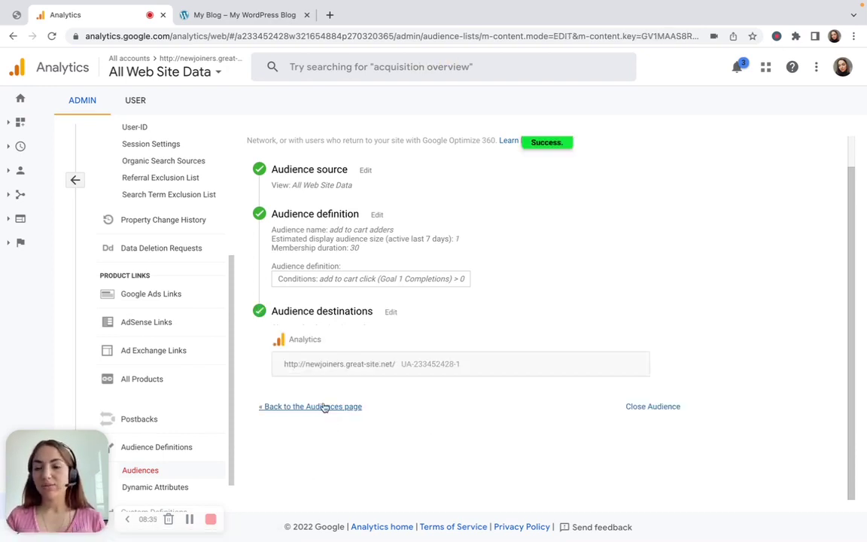
left_click(324, 406)
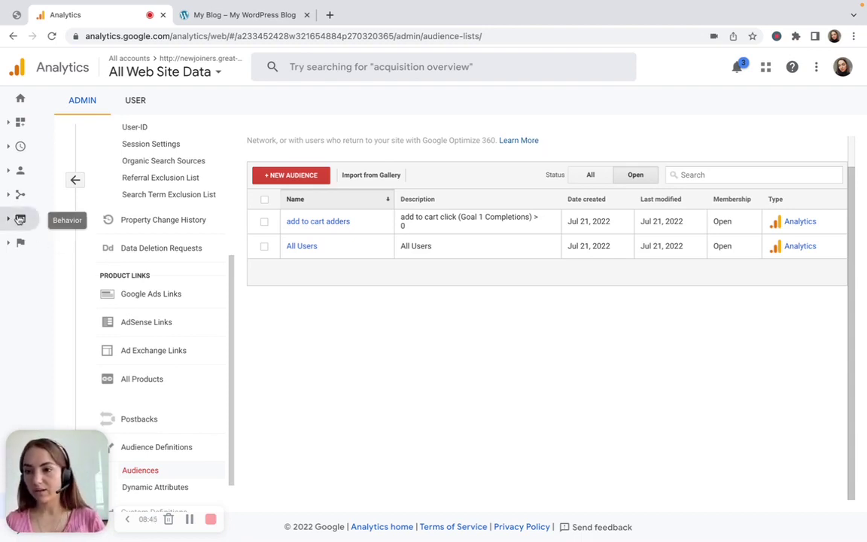
left_click(3, 172)
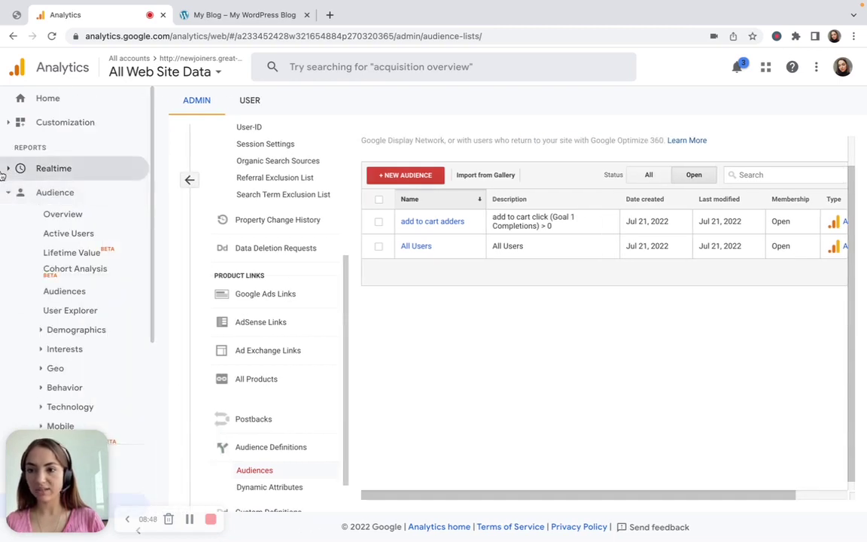
Enable Demographics and Interest Reports from the Audience section's Audiences report.
left_click(64, 216)
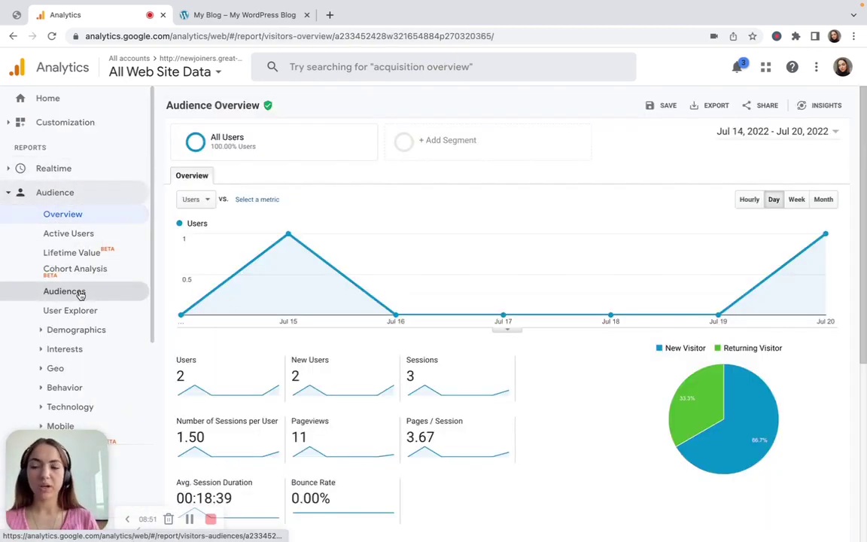
scroll(279, 377, "down", 3)
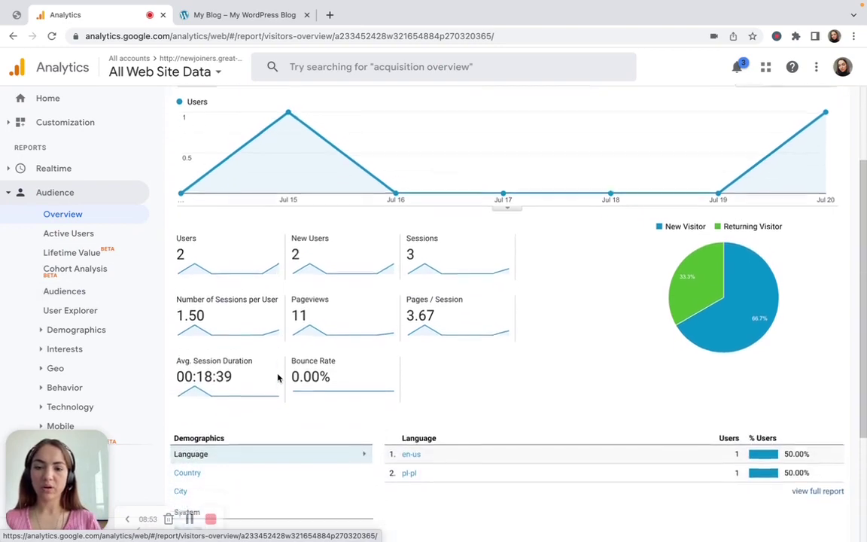
scroll(267, 352, "down", 3)
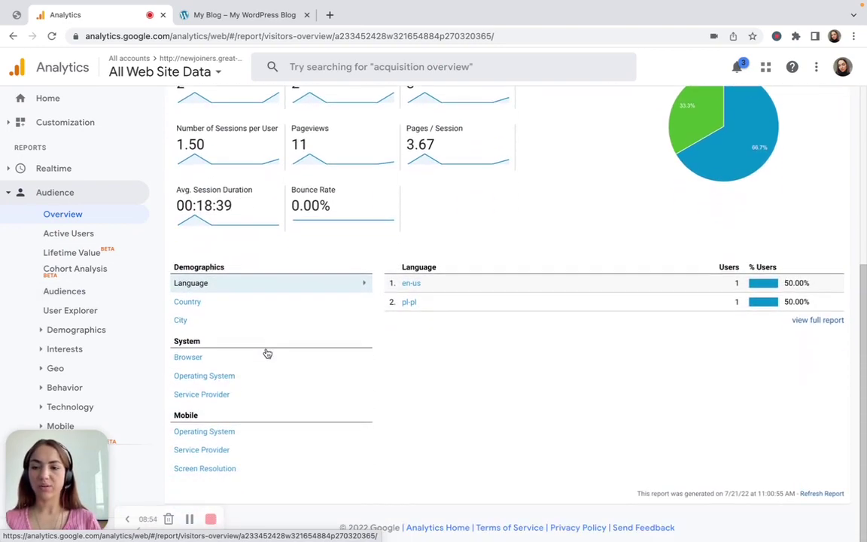
left_click(82, 295)
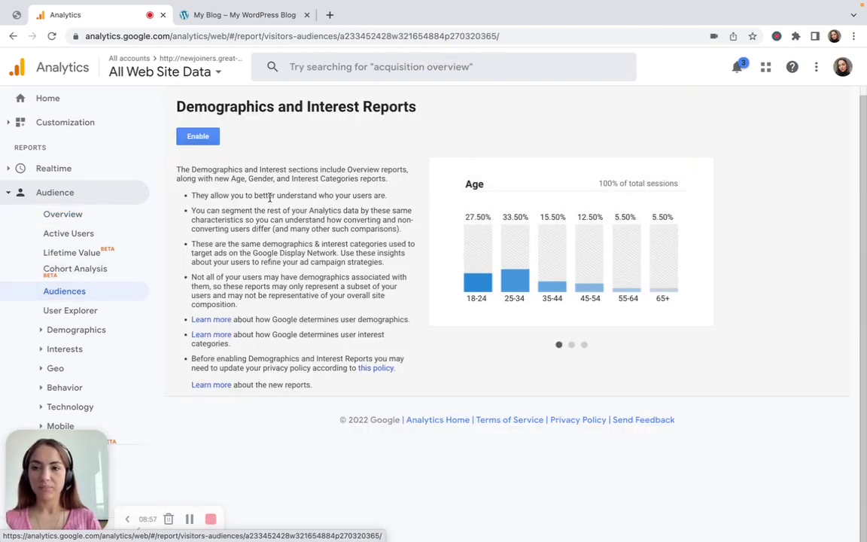
left_click(204, 138)
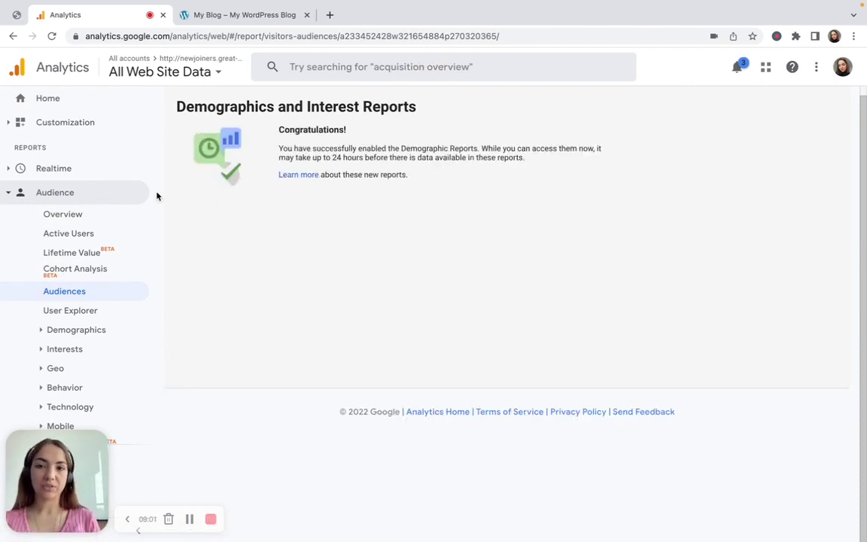
Go back to the Audience Overview report and then to the Admin settings page.
left_click(74, 211)
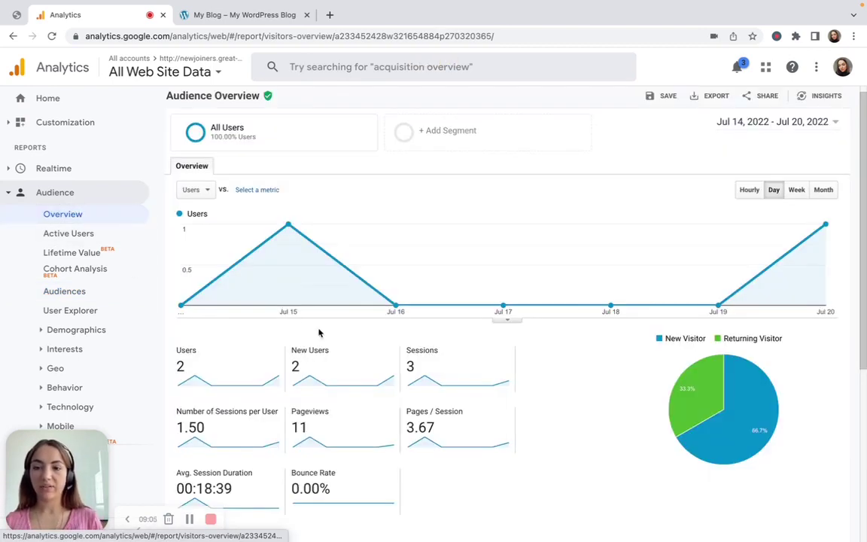
scroll(331, 336, "down", 2)
scroll(344, 340, "down", 4)
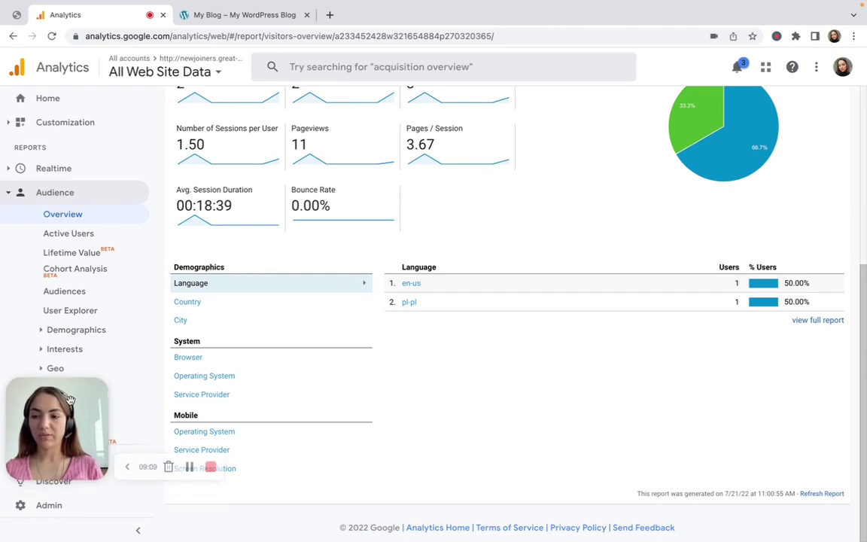
left_click(47, 507)
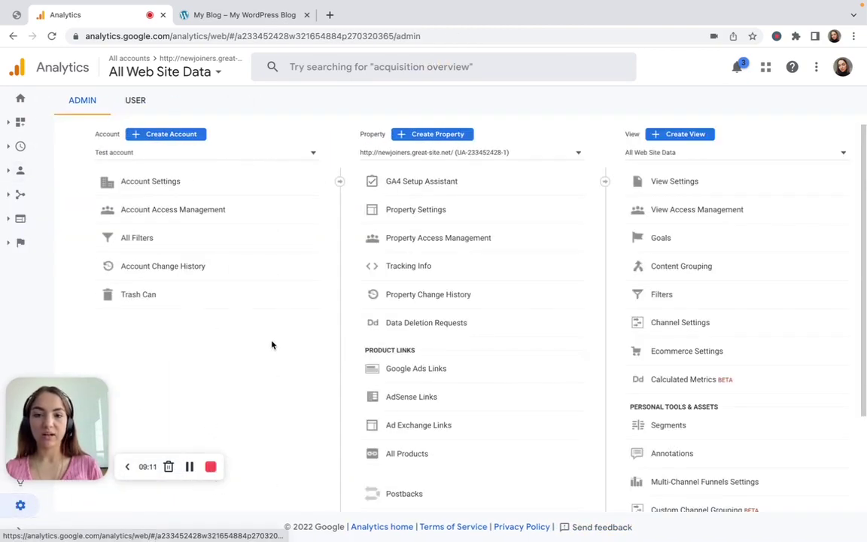
Open Audiences under the property's Audience Definitions to list 'add to cart adders' and All Users.
scroll(420, 349, "down", 2)
left_click(431, 399)
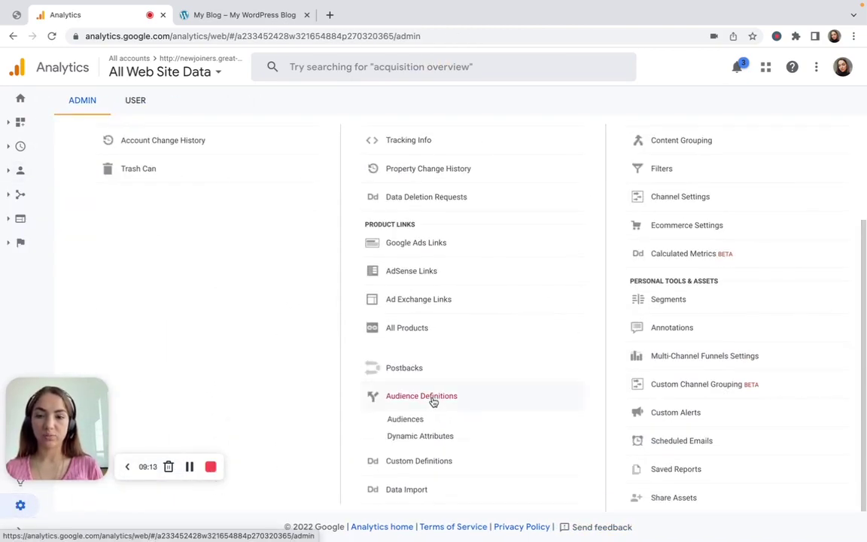
left_click(406, 427)
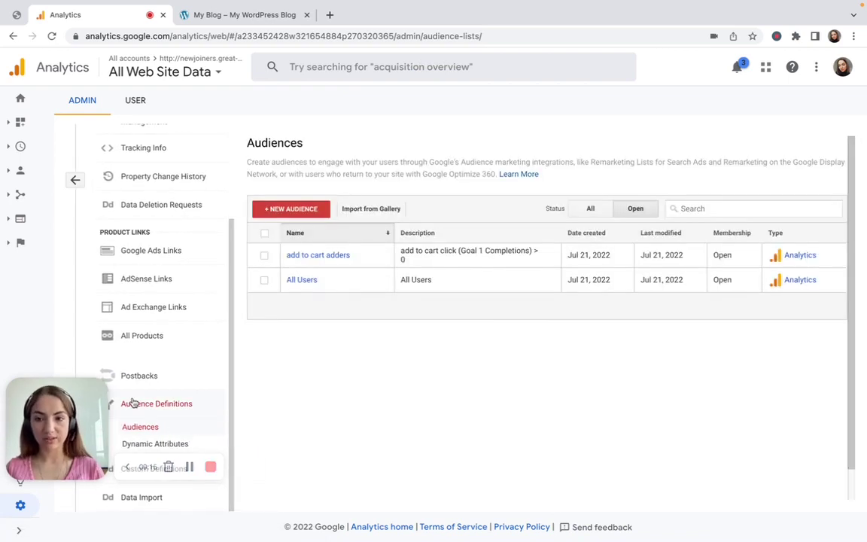
left_click_drag(47, 411, 47, 464)
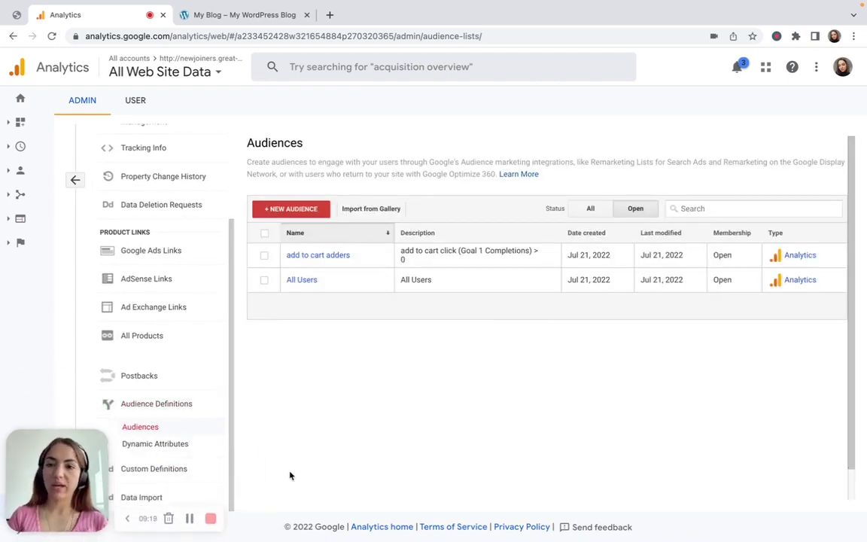